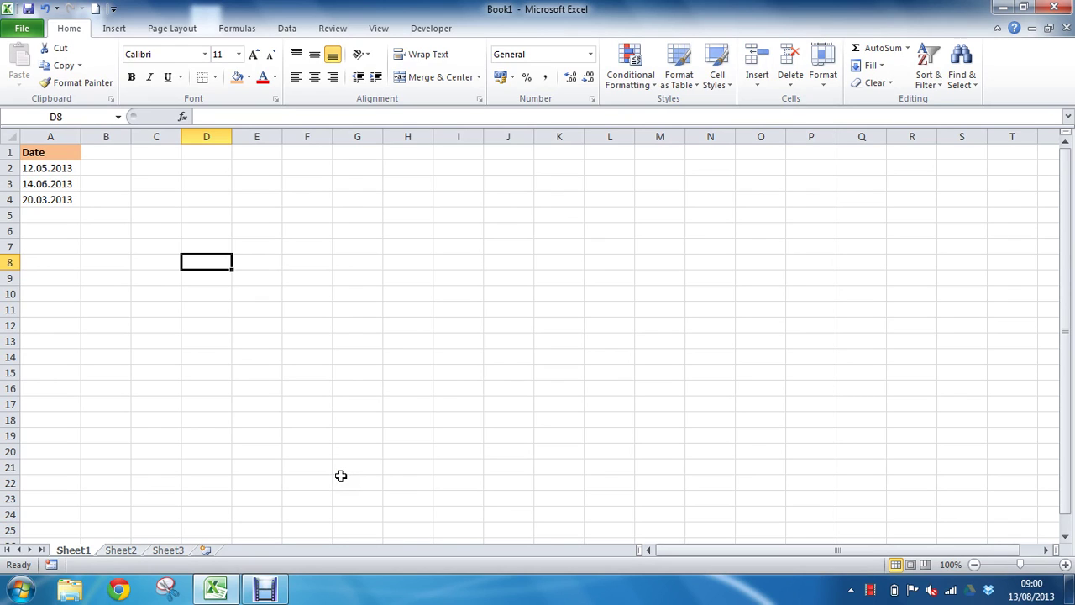
Move onto the dotted dates and drag column A slightly wider
key("Up")
key("Up")
key("Up")
key("Up")
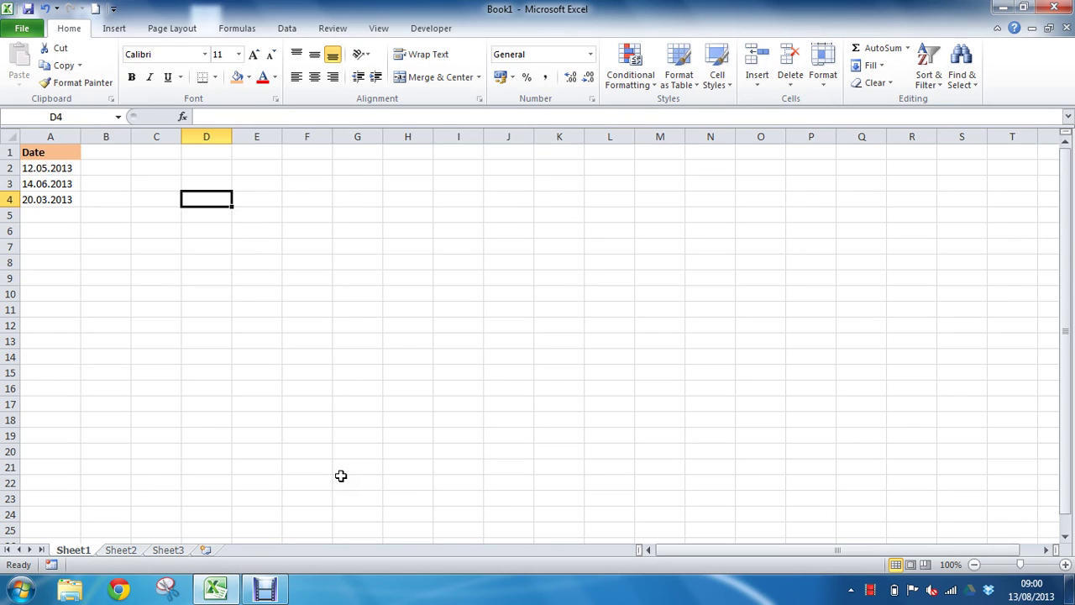
key("Left")
key("Left")
key("Left")
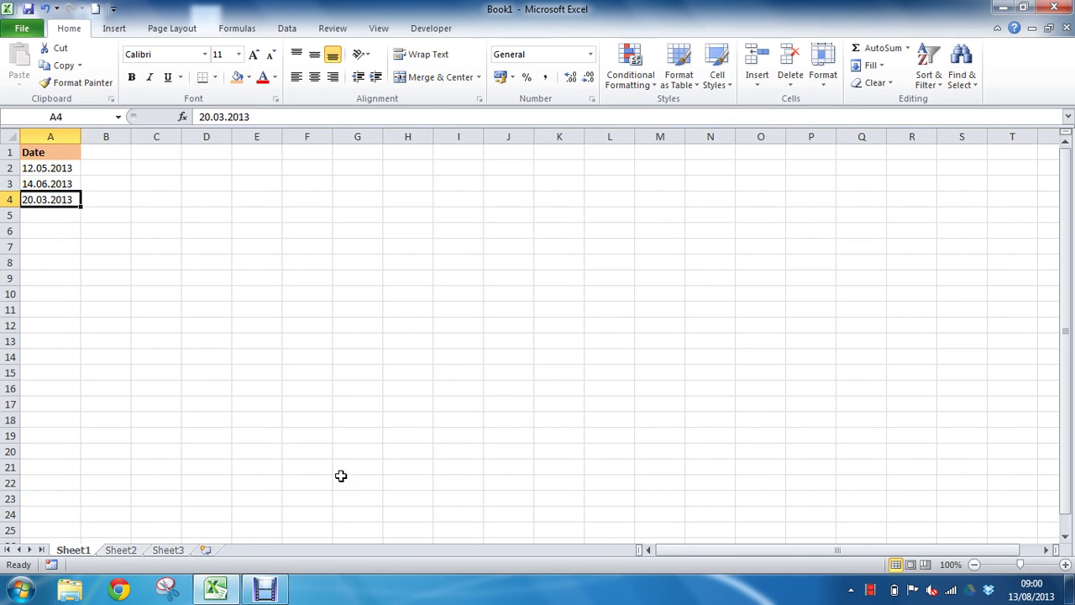
key("Up")
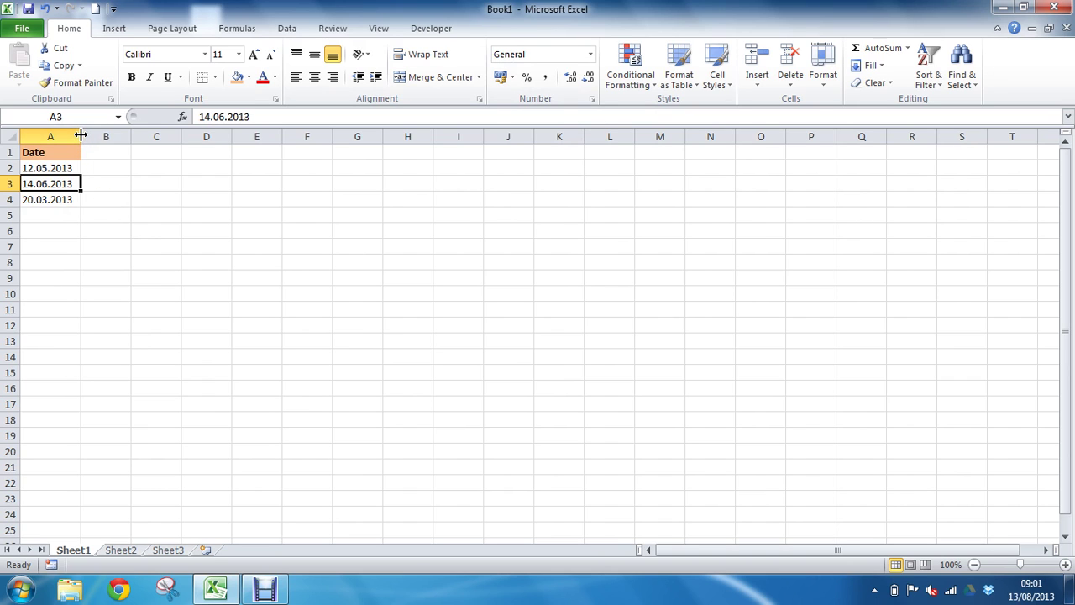
mouse_move(80, 134)
left_mouse_down()
mouse_move(110, 132)
mouse_move(89, 131)
left_mouse_up()
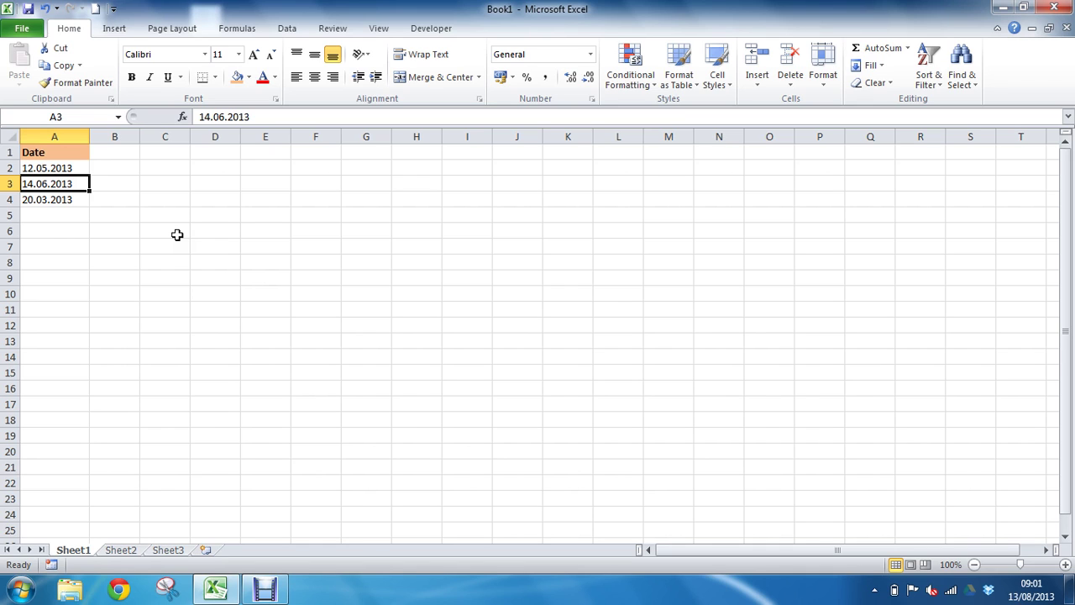
Select all of column A and bring up Find and Replace with Ctrl+F
left_click(65, 132)
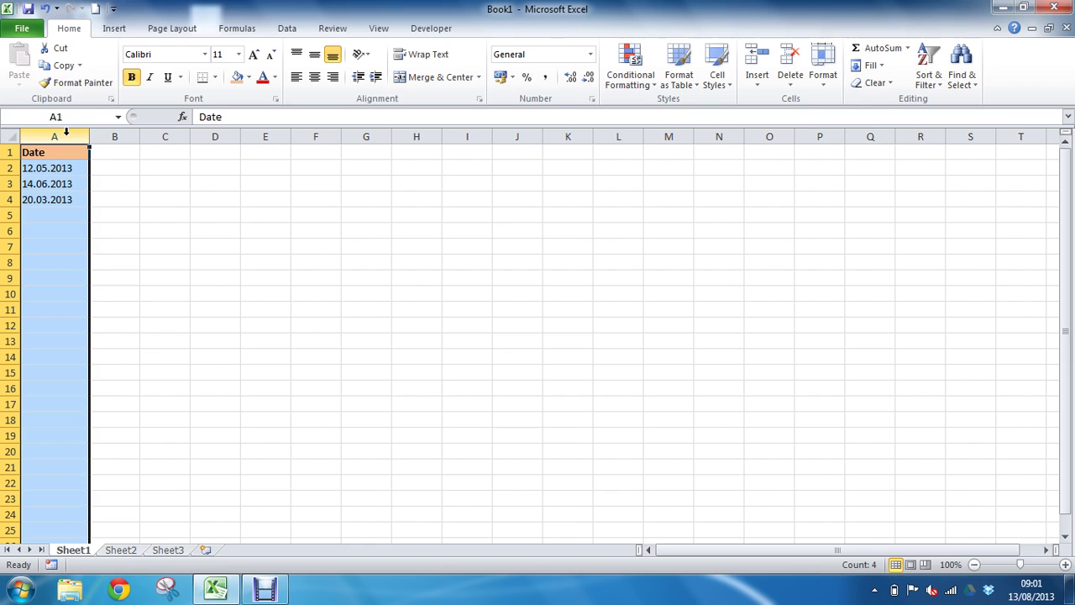
key("ctrl+f")
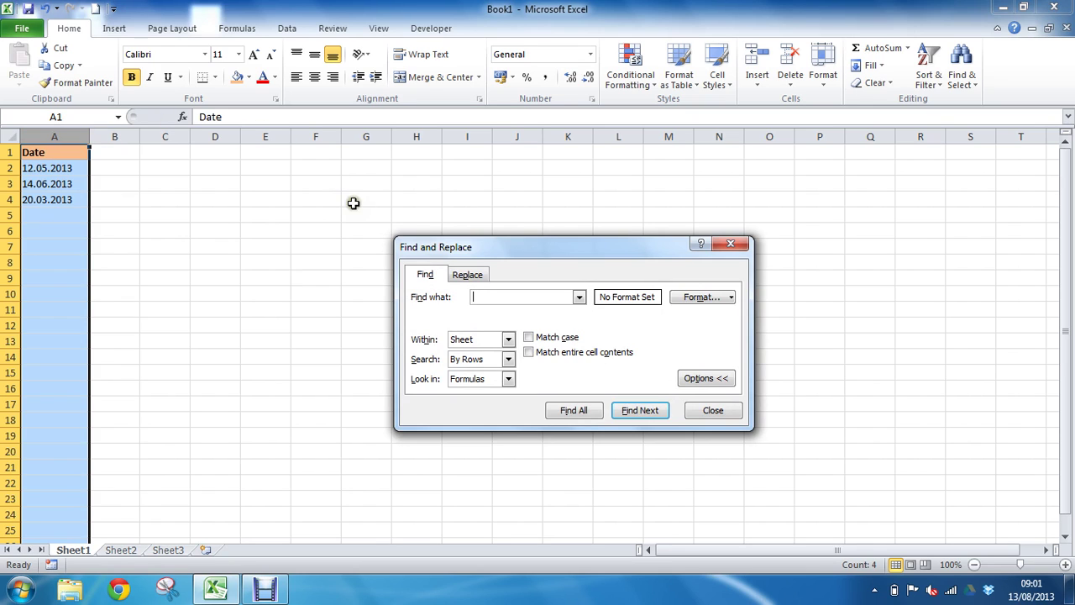
Switch the dialog to Replace and leave the extra search options collapsed
left_click(479, 275)
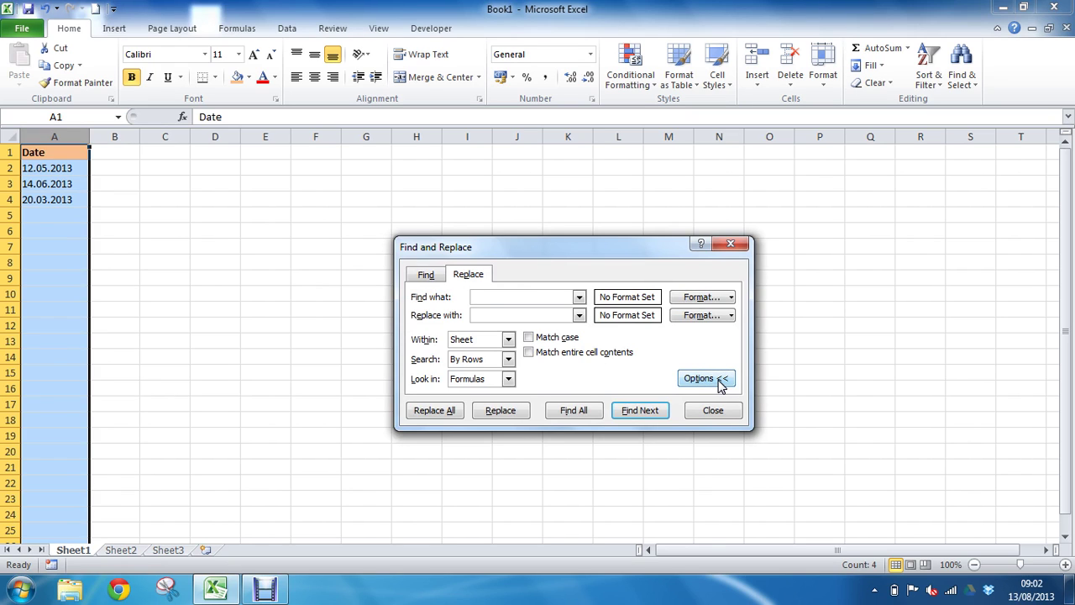
left_click(720, 380)
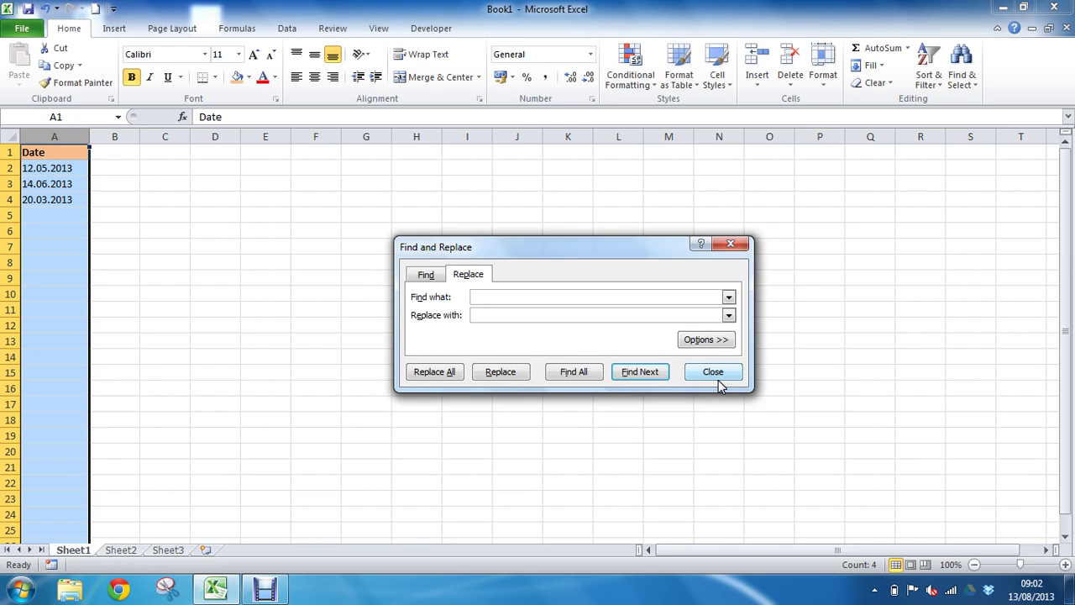
left_click(696, 339)
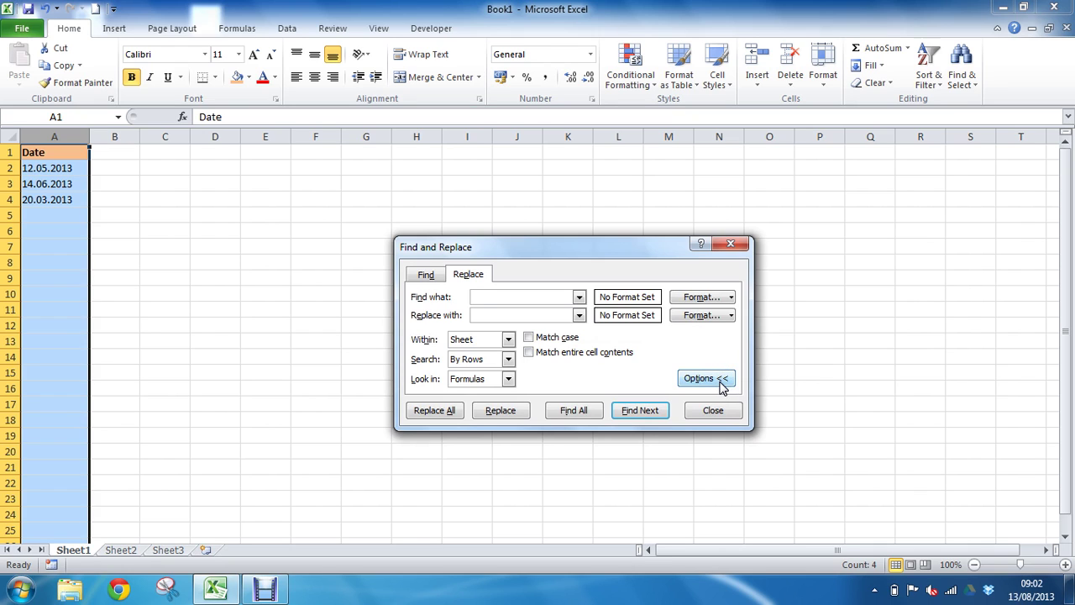
left_click(720, 380)
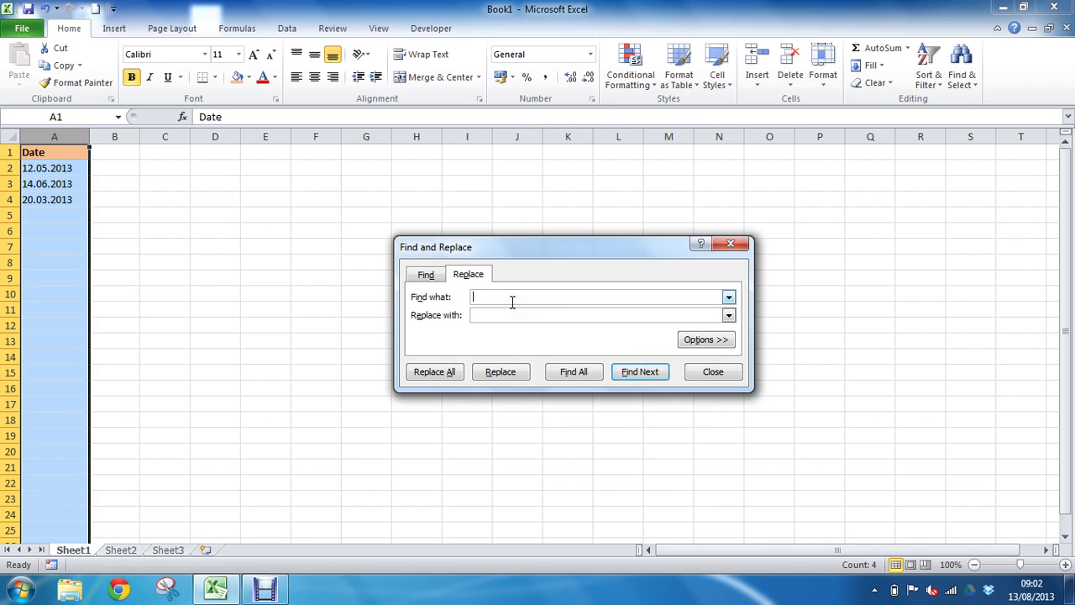
Replace every '.' with '/' in column A, making six replacements
type(".")
left_click(510, 315)
type("/")
left_click(435, 371)
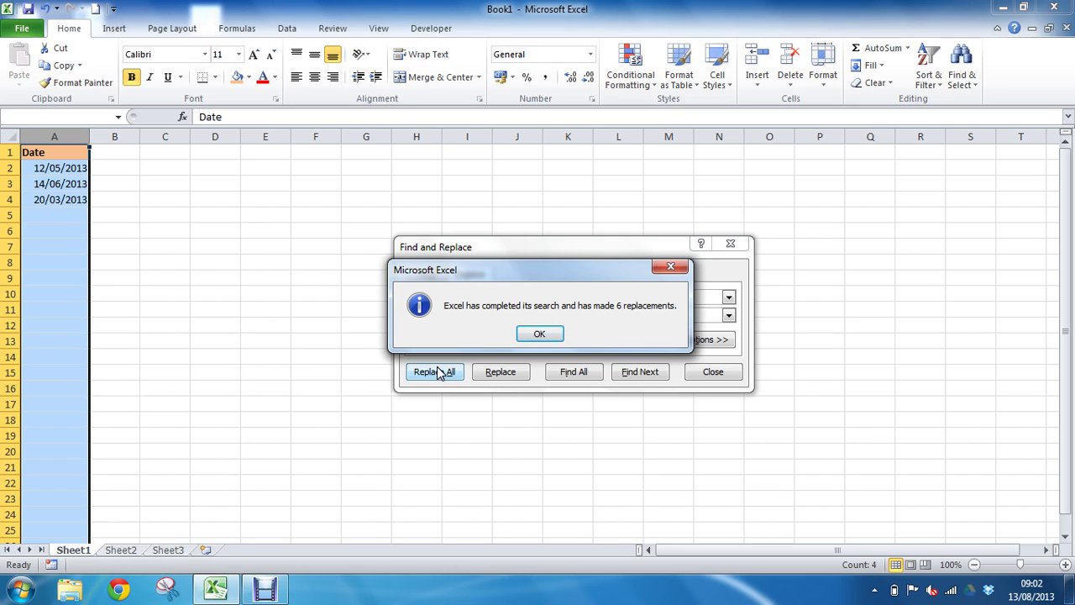
left_click(539, 336)
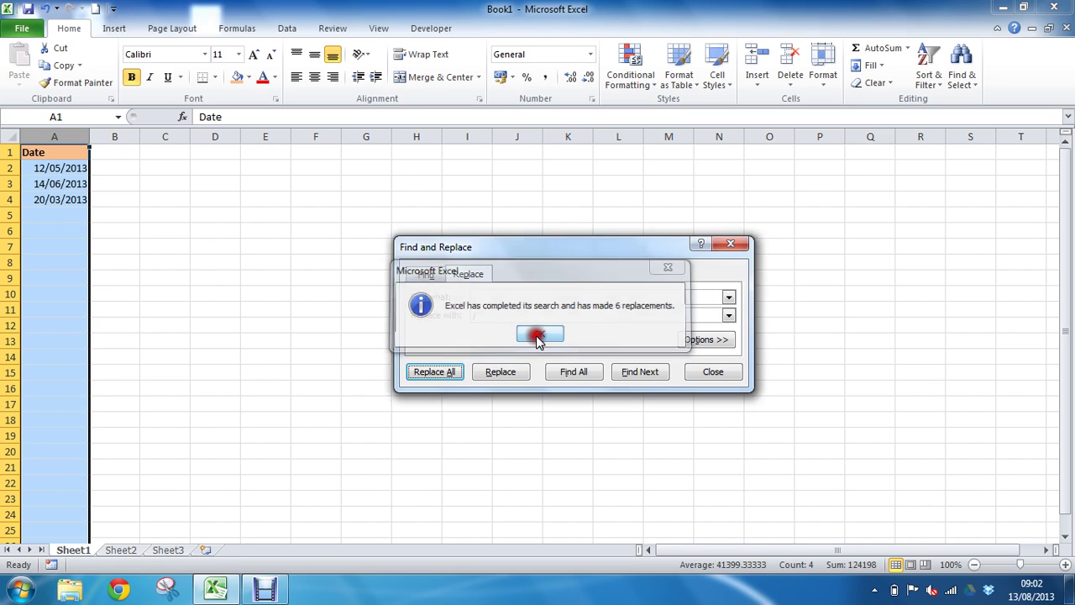
left_click(697, 375)
Resize column A to fit the slash dates and confirm A2 uses the Date format
left_click(280, 217)
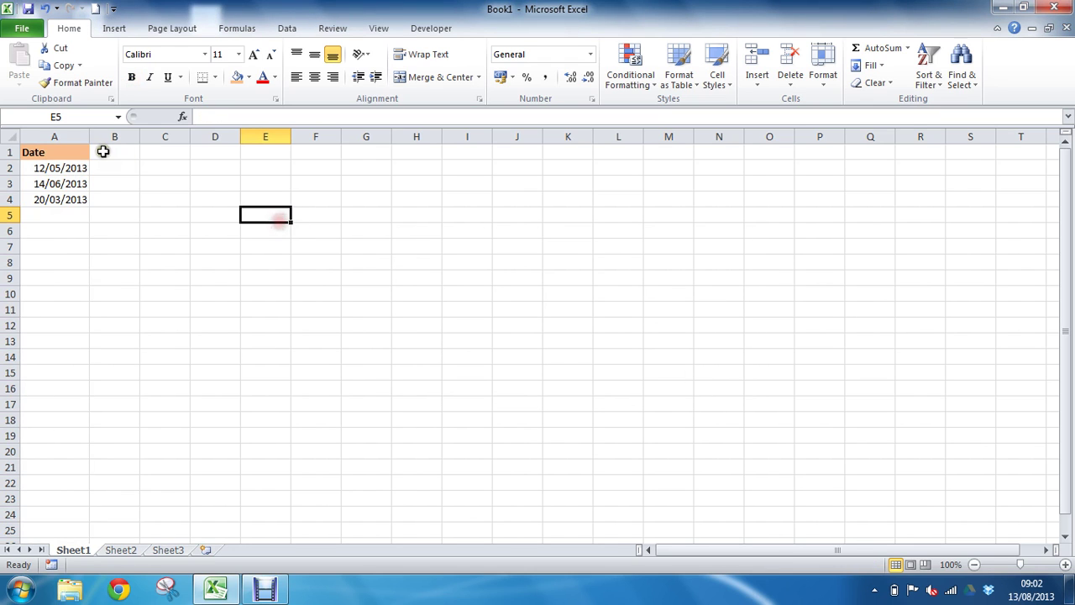
mouse_move(89, 136)
left_mouse_down()
mouse_move(156, 136)
mouse_move(90, 137)
left_mouse_up()
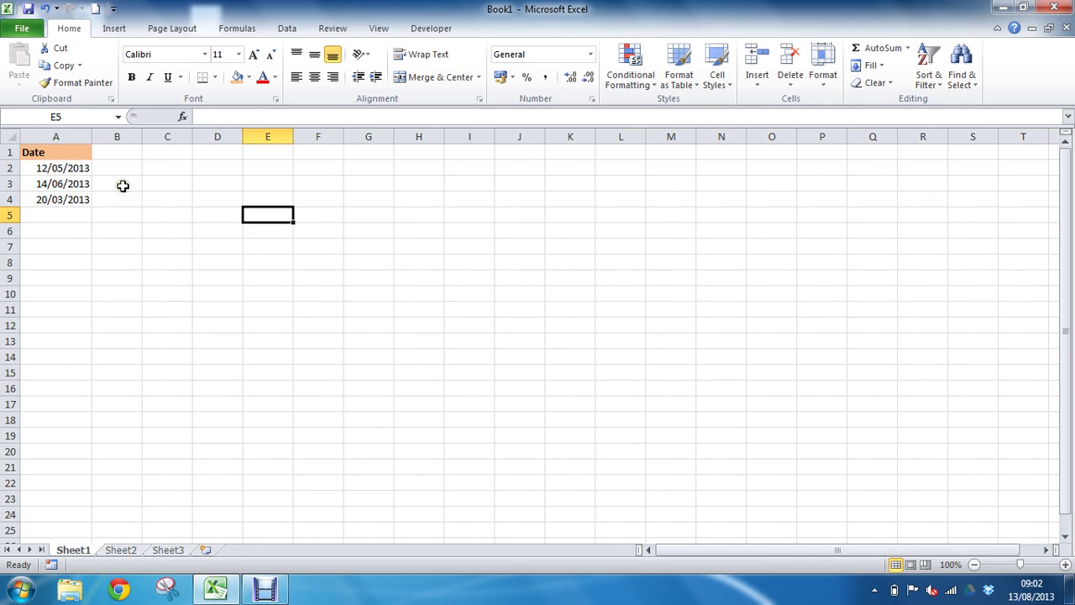
left_click(50, 168)
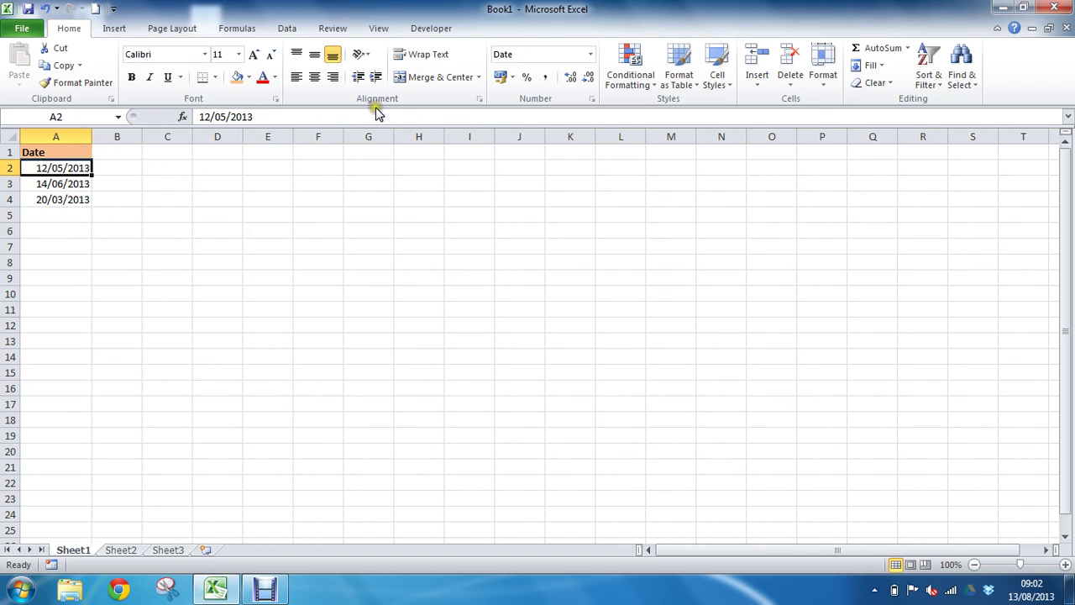
left_click(590, 55)
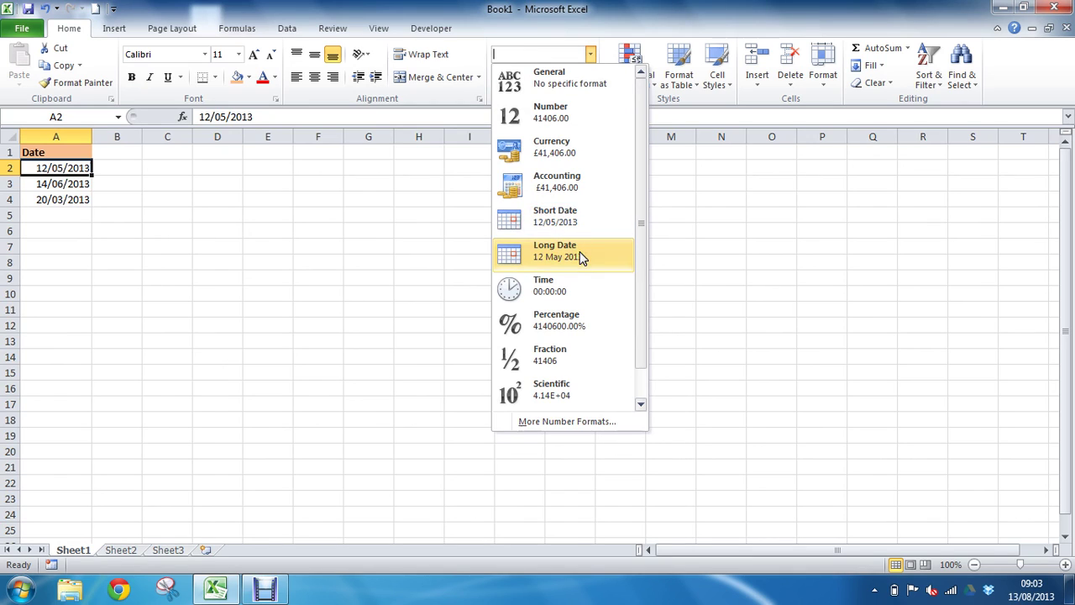
left_click(378, 238)
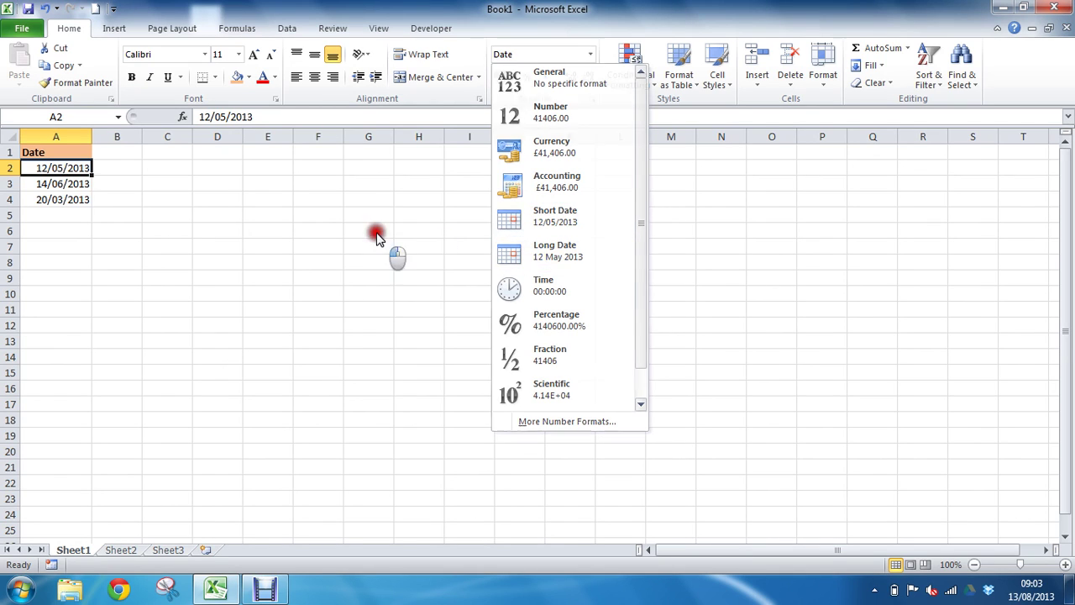